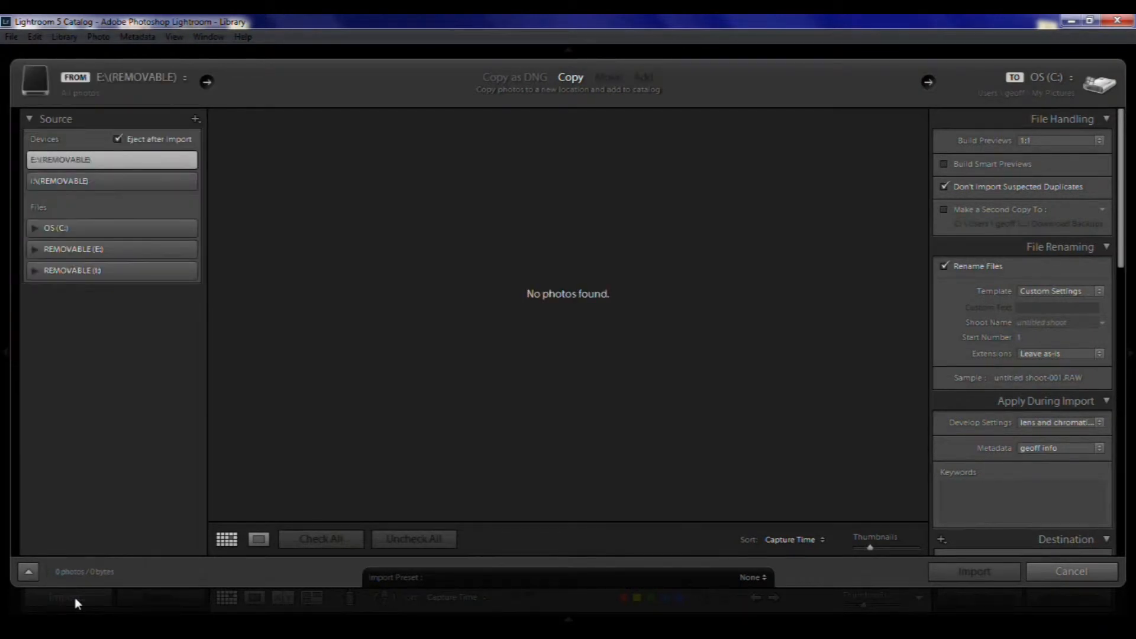
- Show the expanded import window and choose the I:\(REMOVABLE) device as the photo source
key(Escape)
click(27, 572)
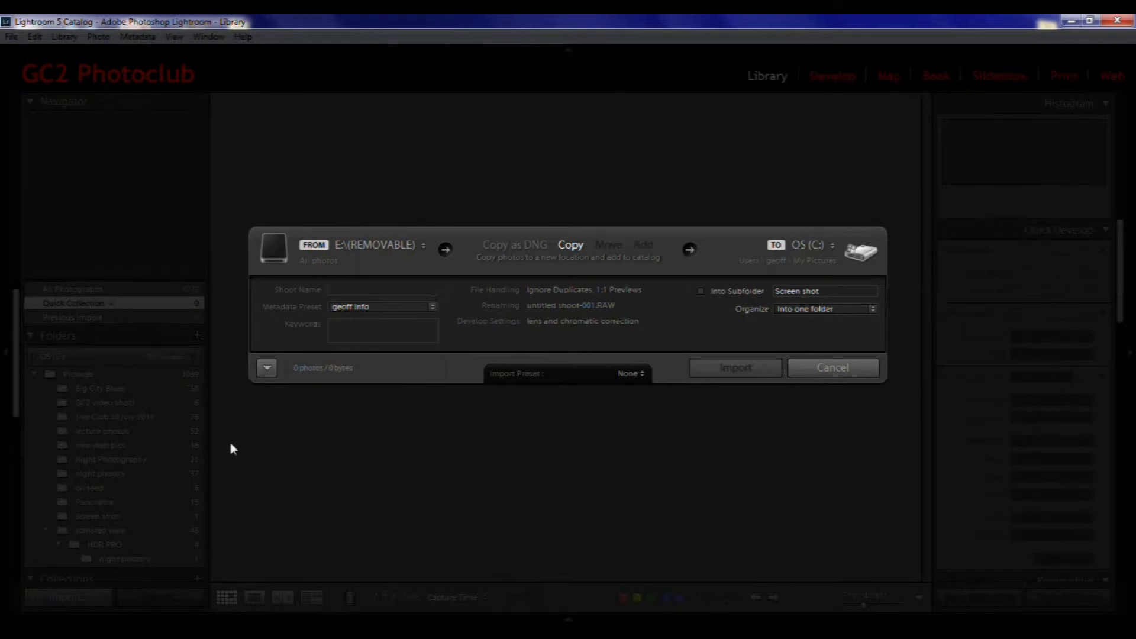
click(265, 367)
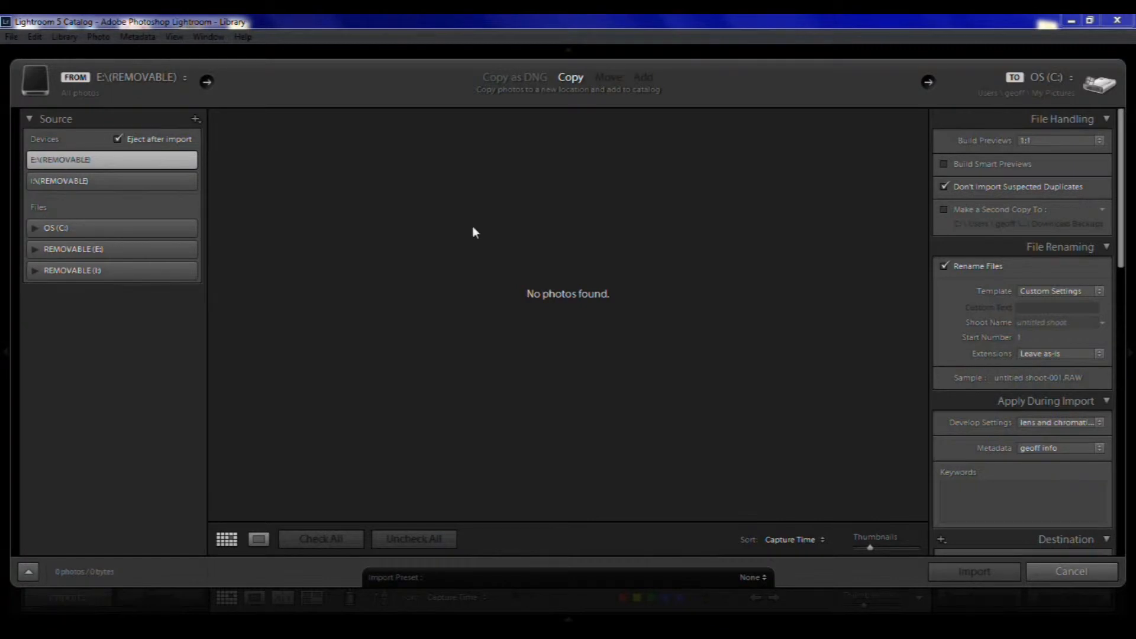
click(133, 181)
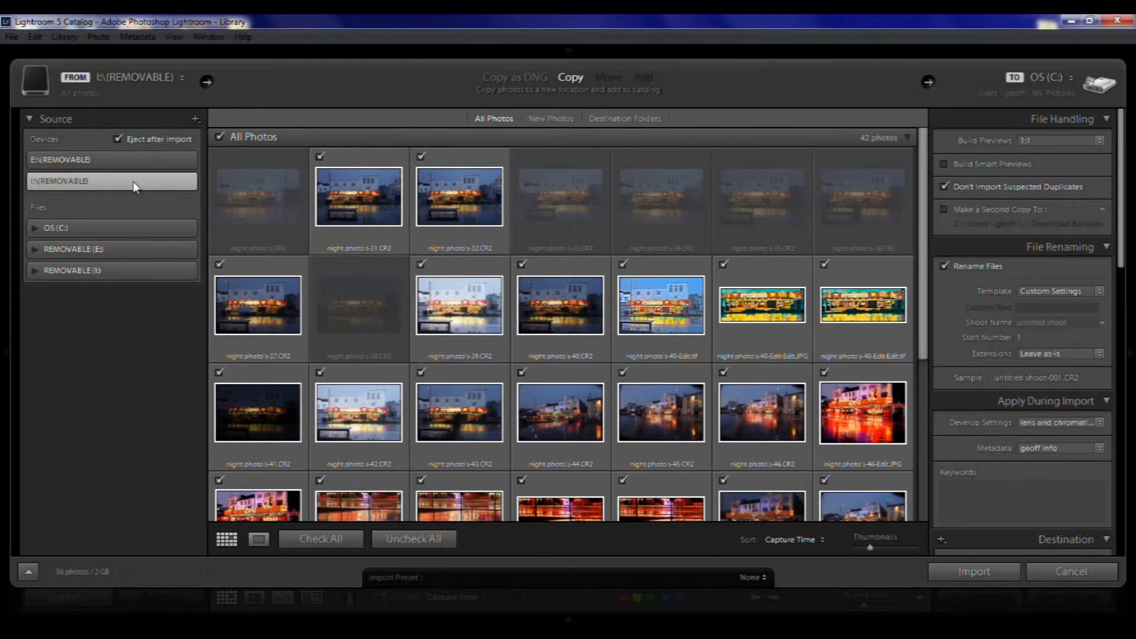
- Uncheck all photos, then mark only night photo's-39.CR2, night photo's-40-Edit.tif and night photo's-46-Edit.JPG for import
click(319, 156)
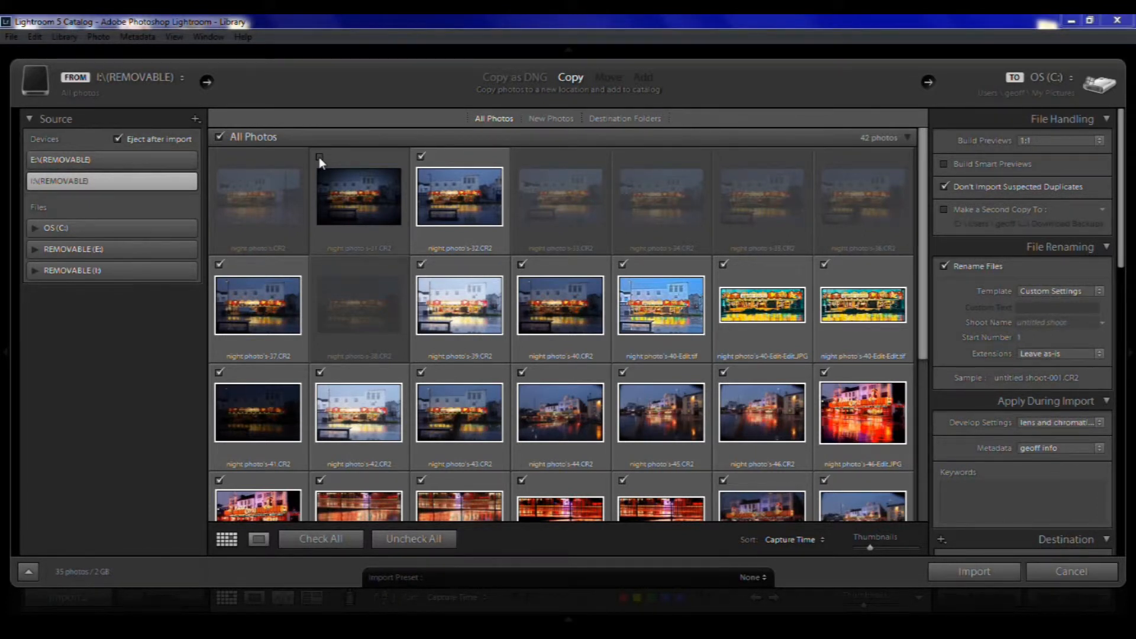
click(318, 157)
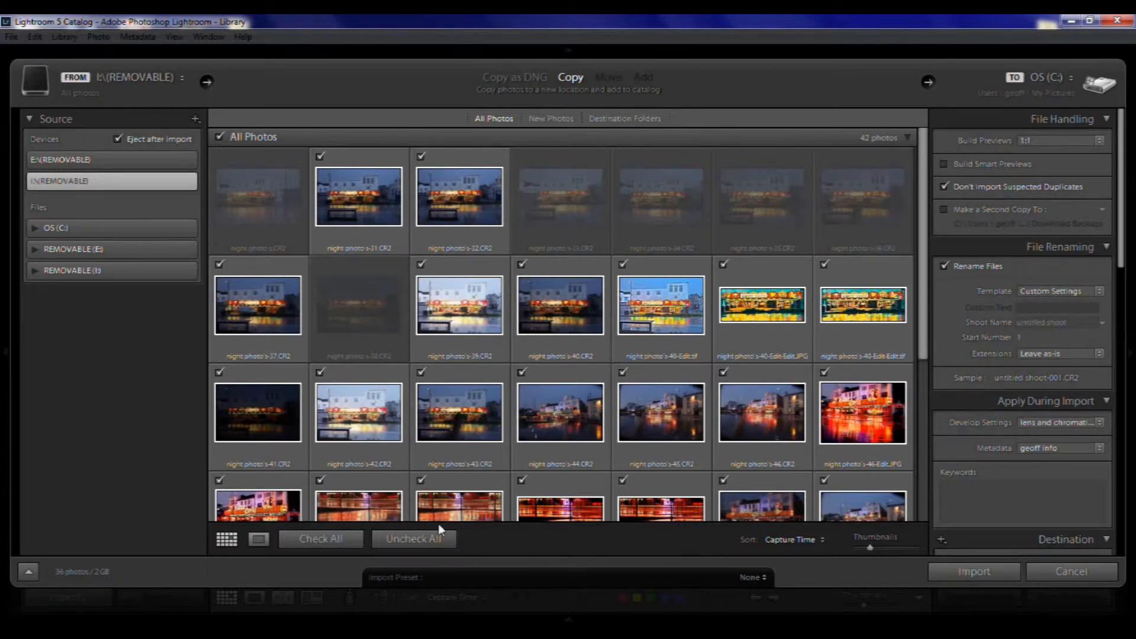
click(445, 540)
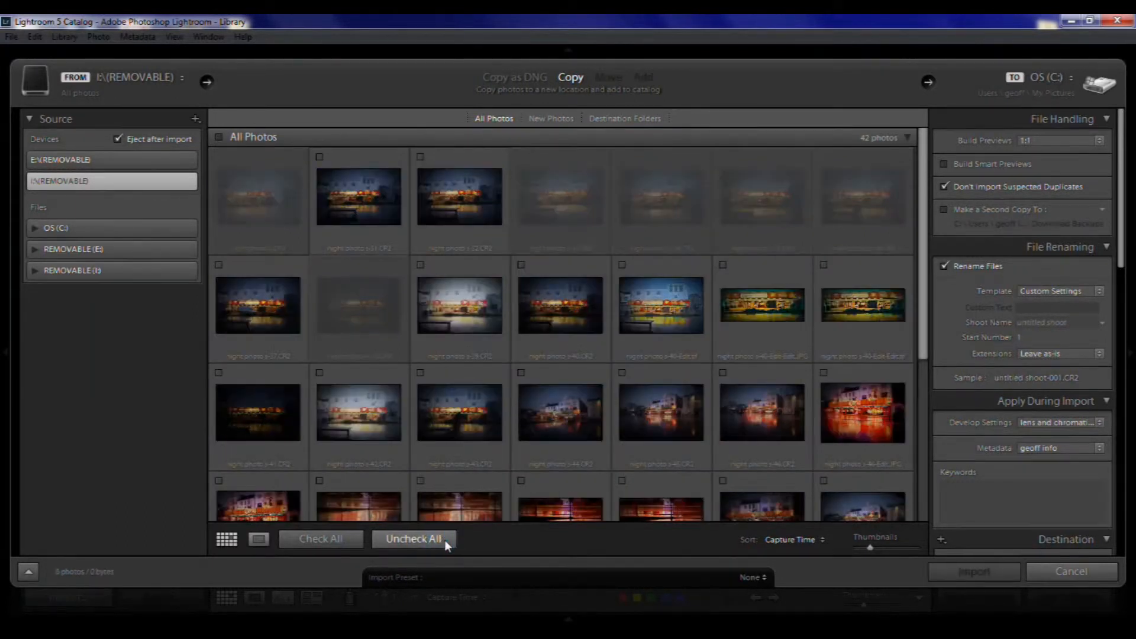
click(420, 263)
click(622, 265)
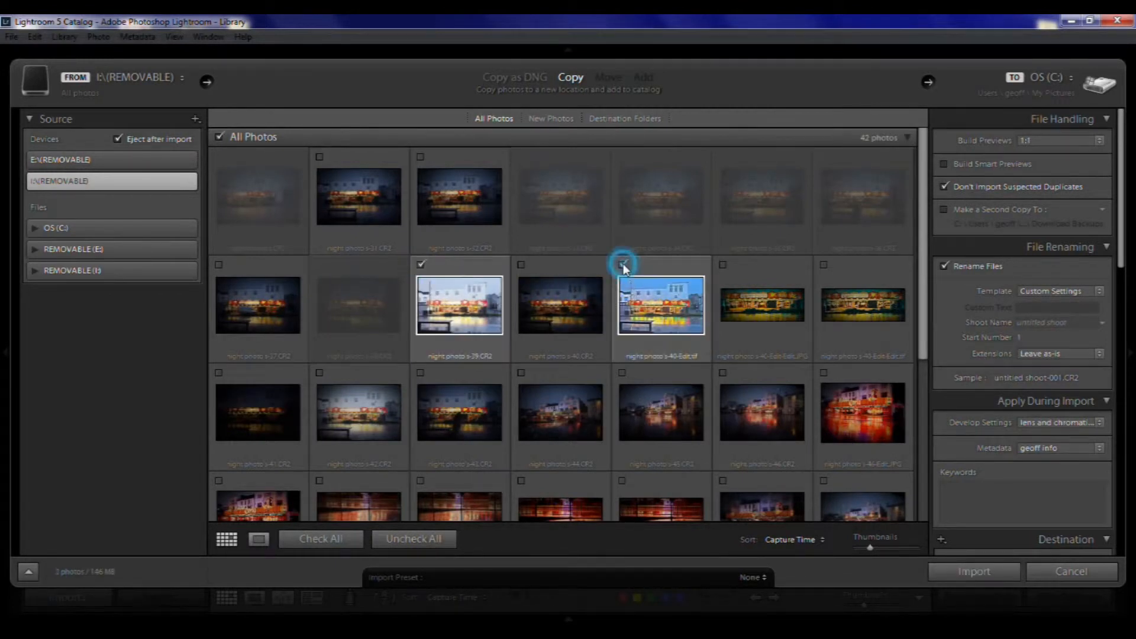
click(824, 372)
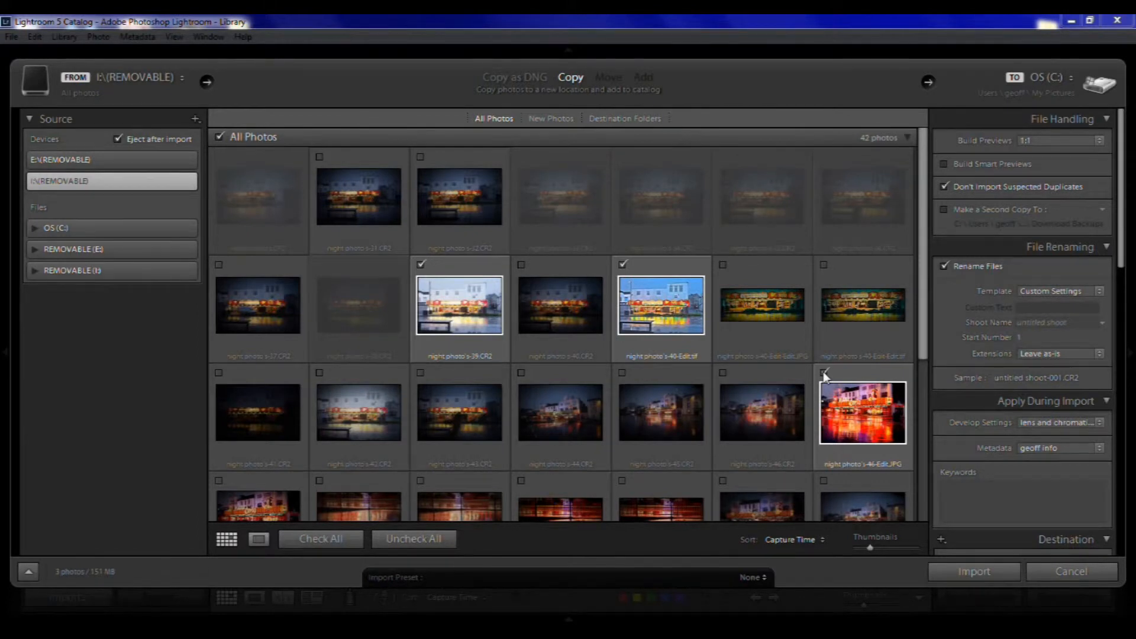
- View the first photo enlarged in loupe view, return to the grid and check all photos for import
click(259, 538)
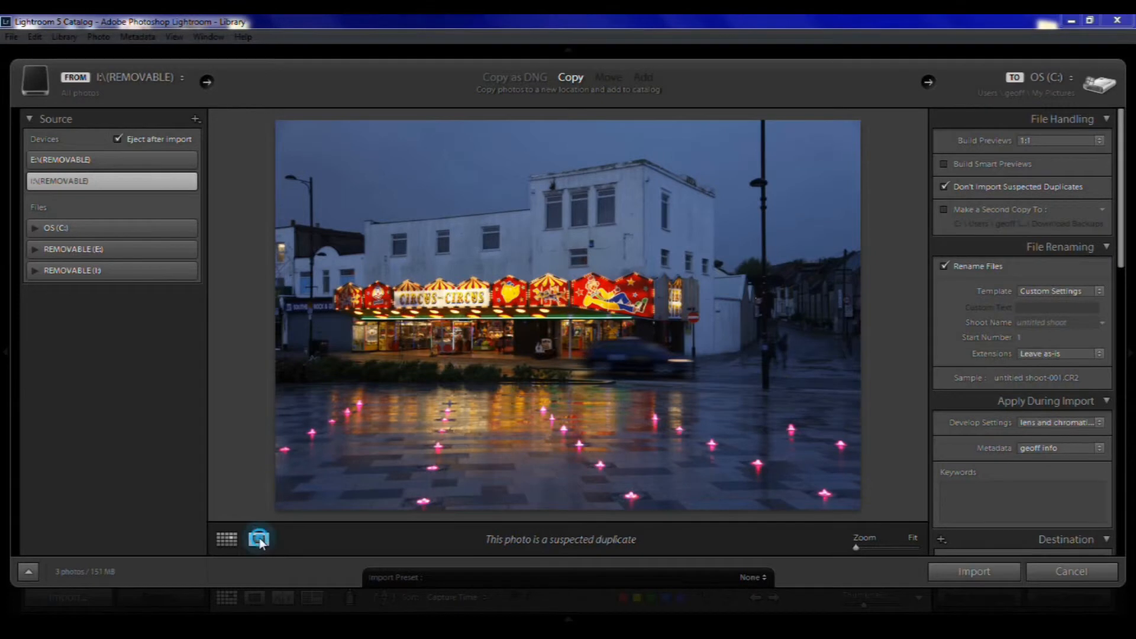
key(g)
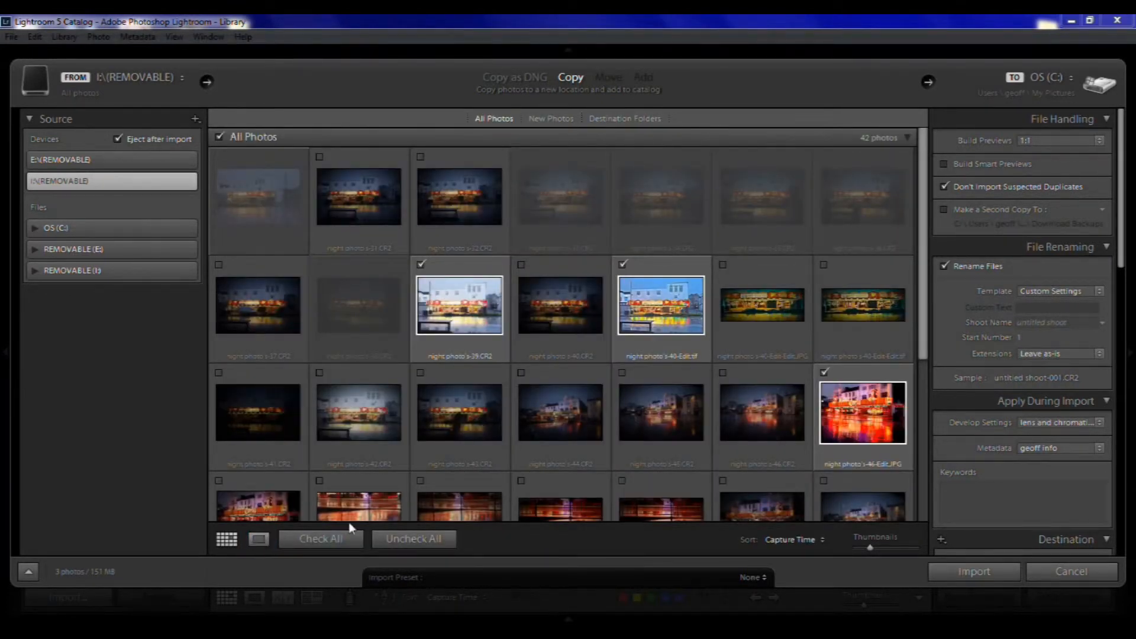
click(347, 537)
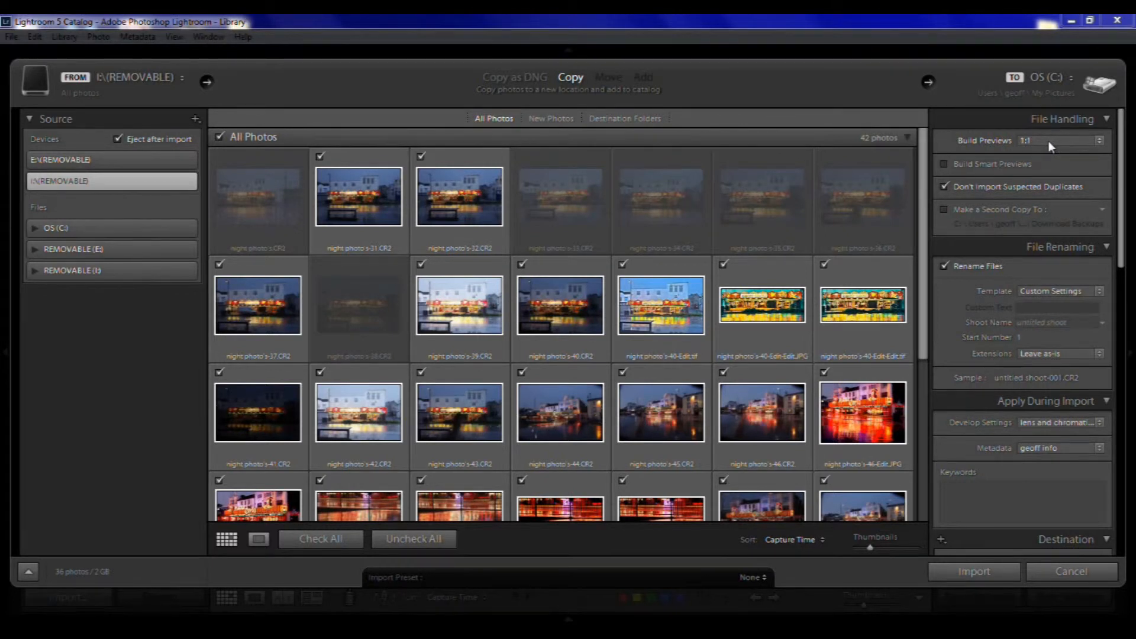
- Set Build Previews to Minimal and turn off Don't Import Suspected Duplicates
click(1098, 140)
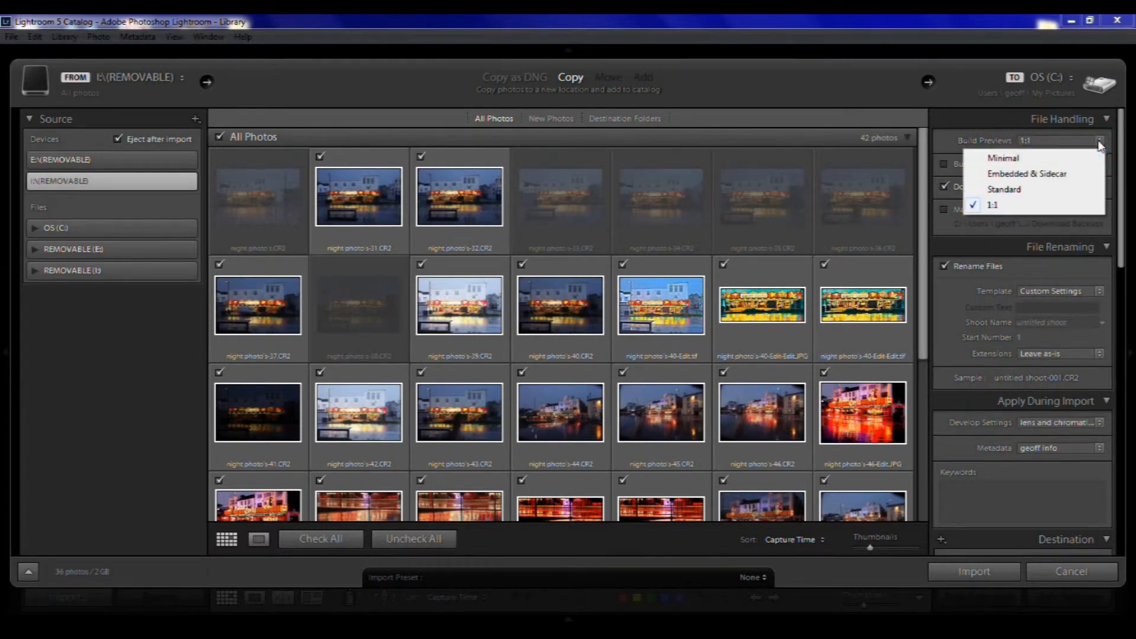
click(1041, 161)
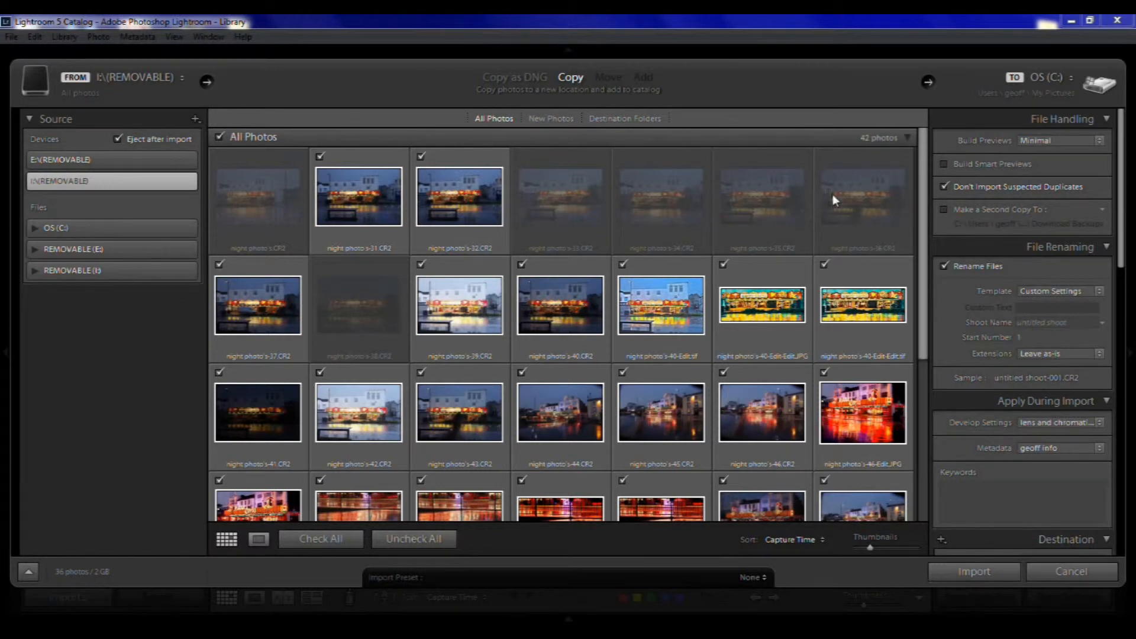
click(942, 186)
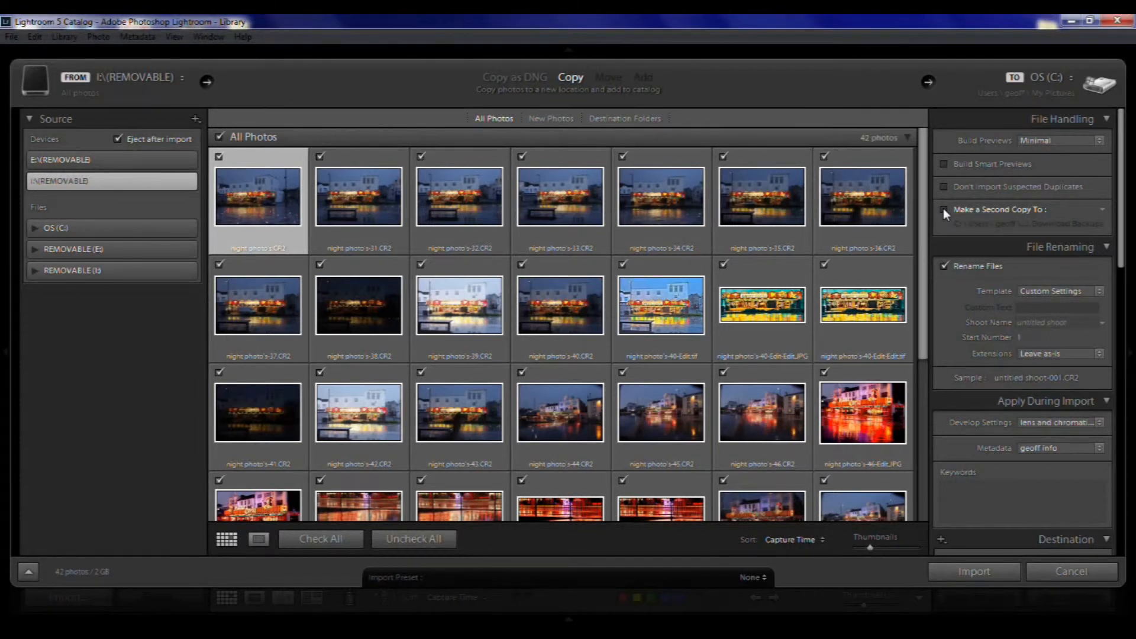
- Toggle Rename Files off and back on, and set the shoot name to "night photos"
click(944, 266)
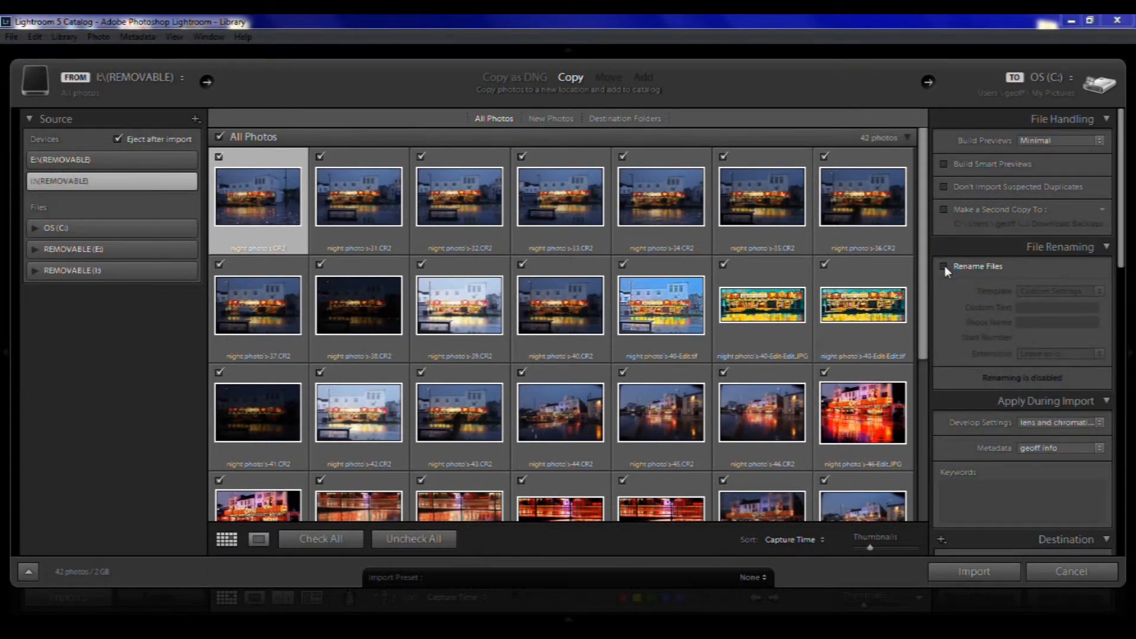
click(944, 266)
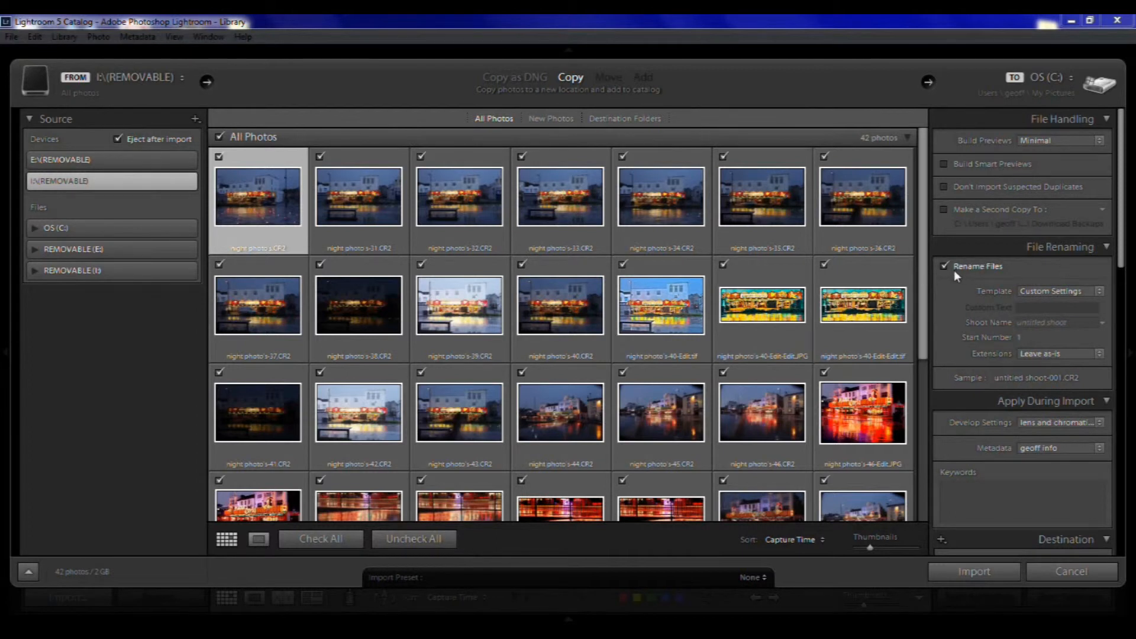
click(1023, 323)
click(1023, 323)
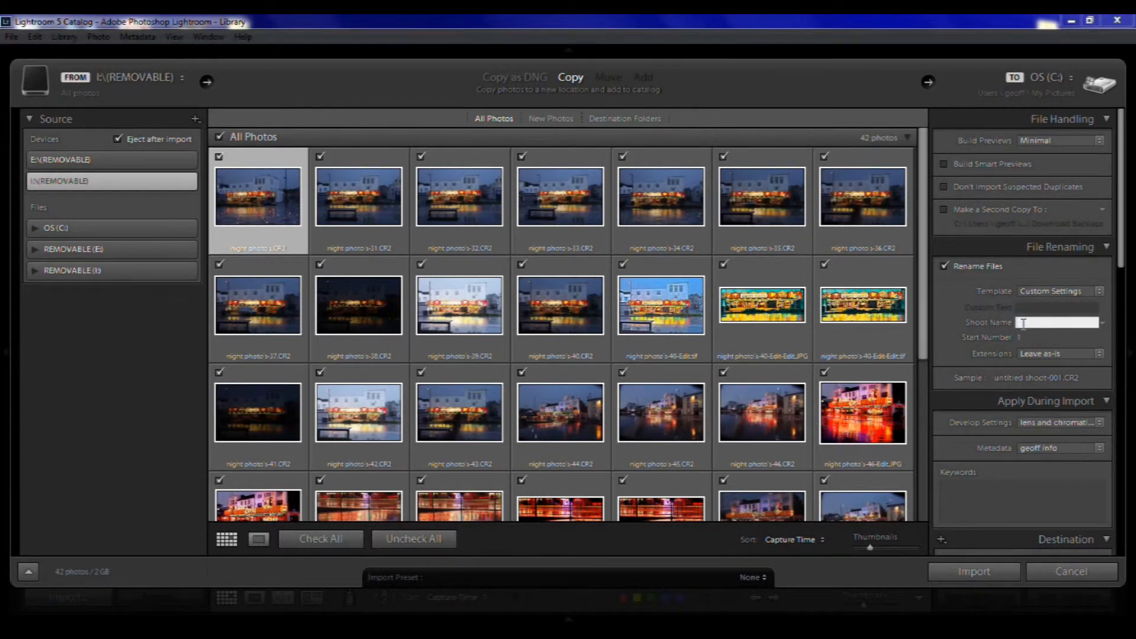
text(night photos)
key(Return)
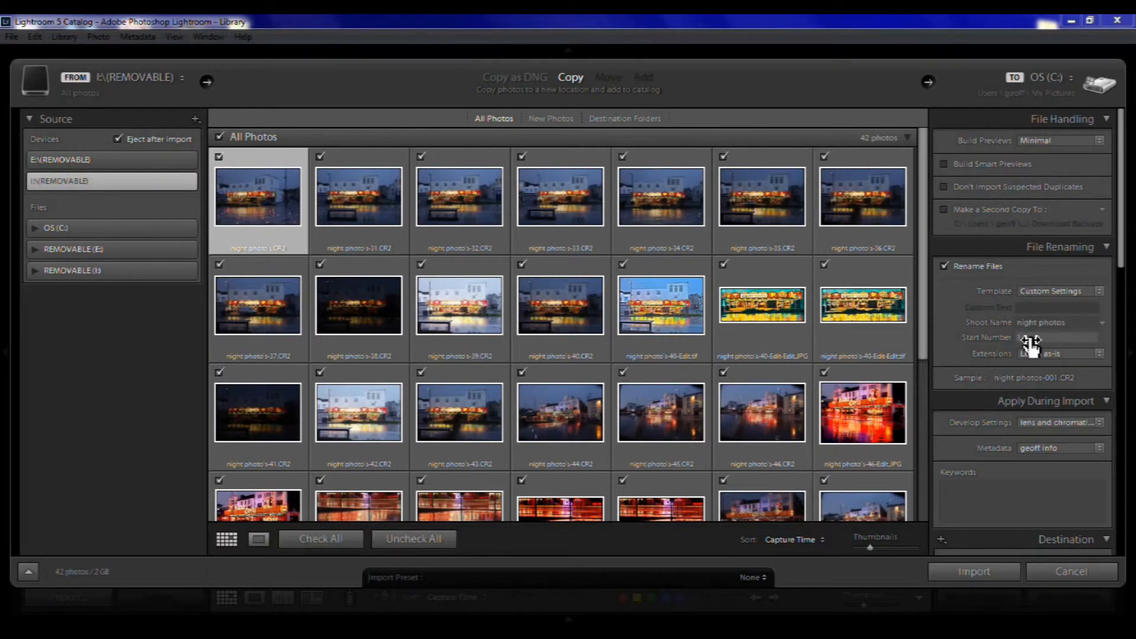
- Set the start number for the renamed files to 1
click(1029, 341)
key(BackSpace)
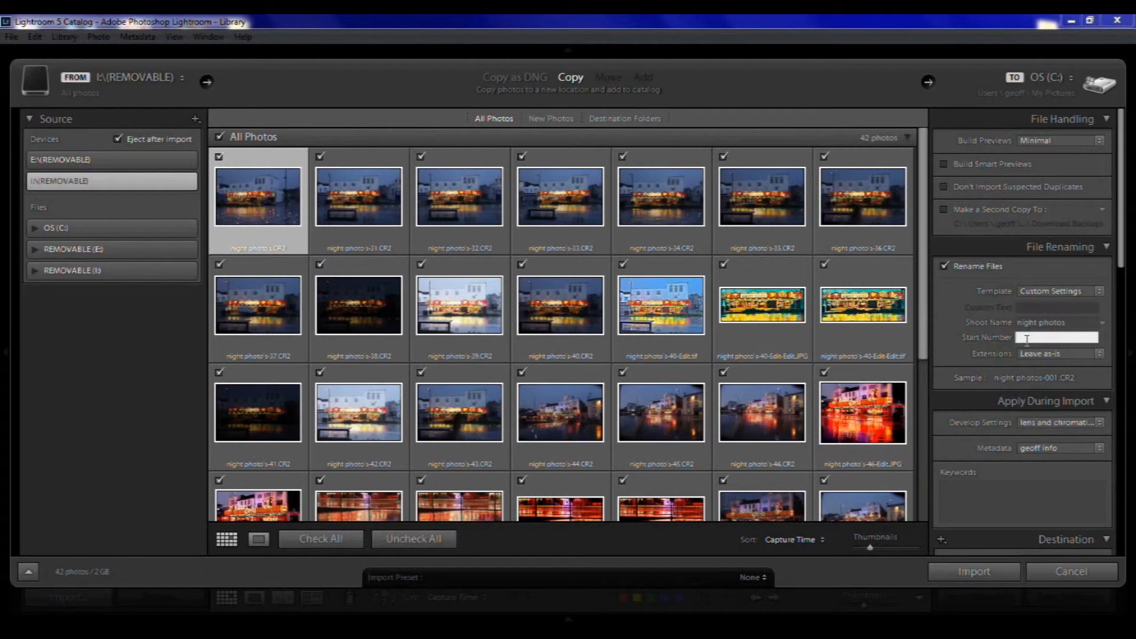
text(1)
key(Return)
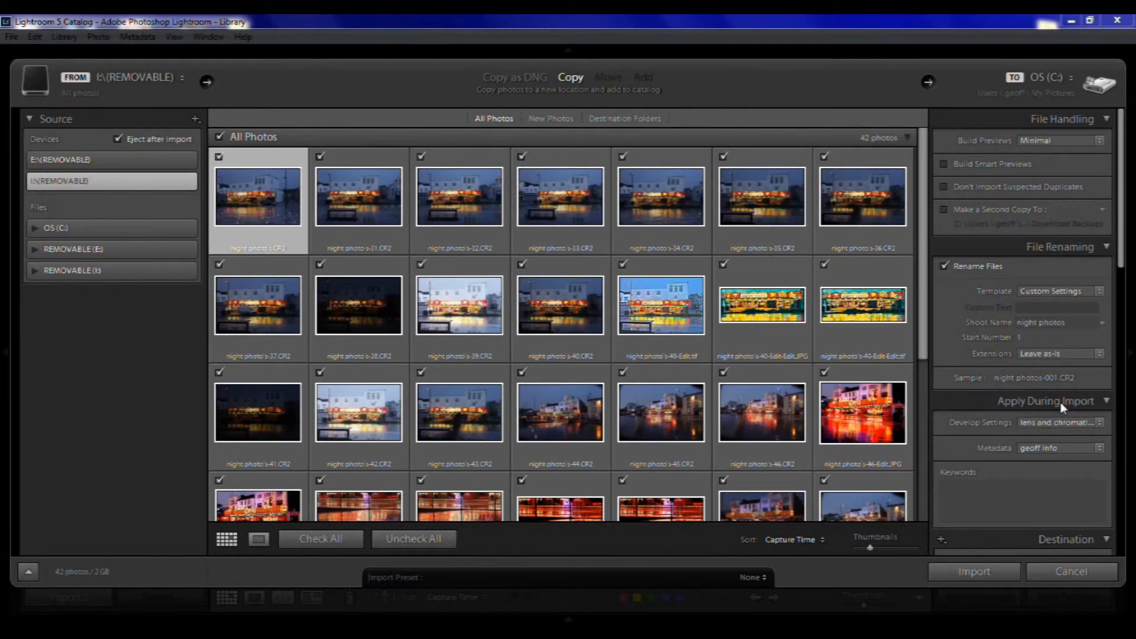
- Choose the lens and chromatic correction preset as the develop settings for import, then change them to None
click(1099, 420)
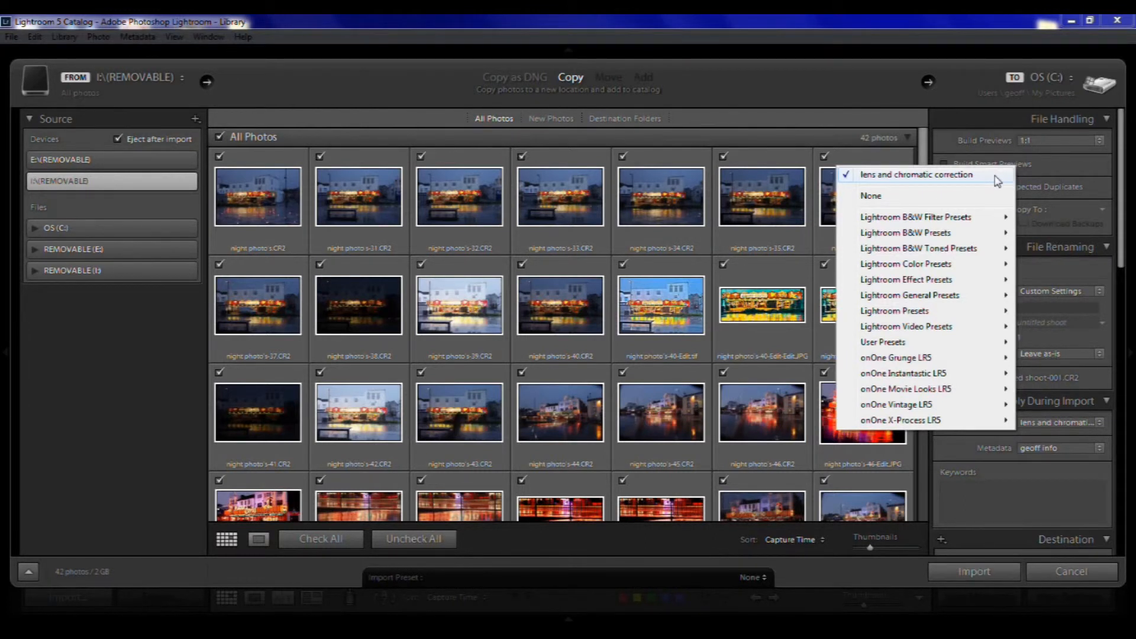
click(995, 176)
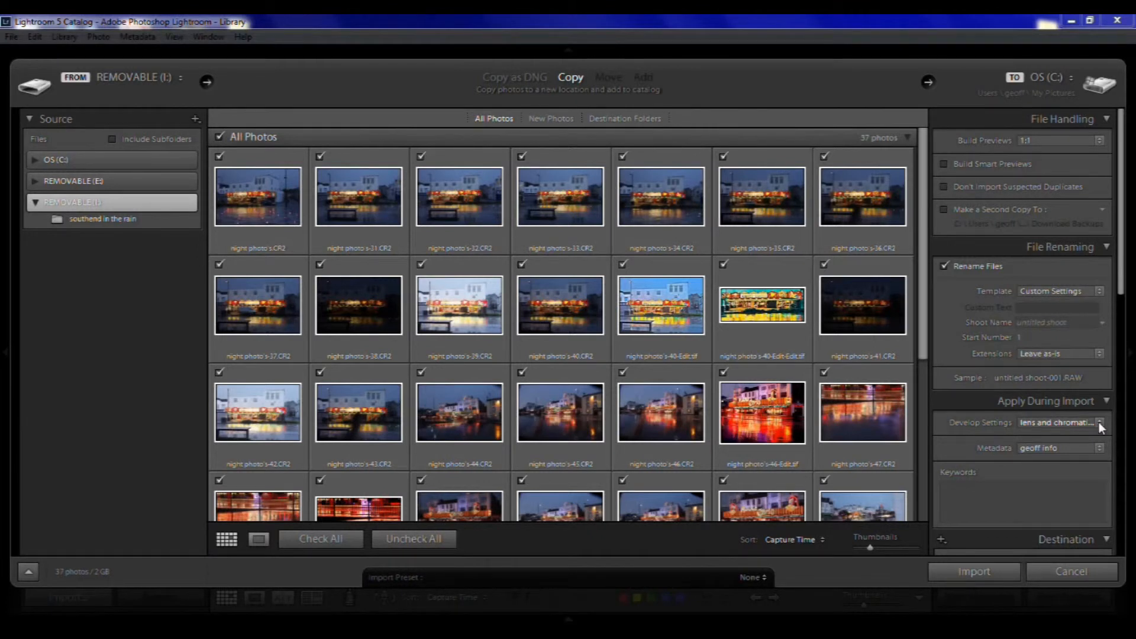
click(1098, 422)
click(930, 197)
click(1099, 450)
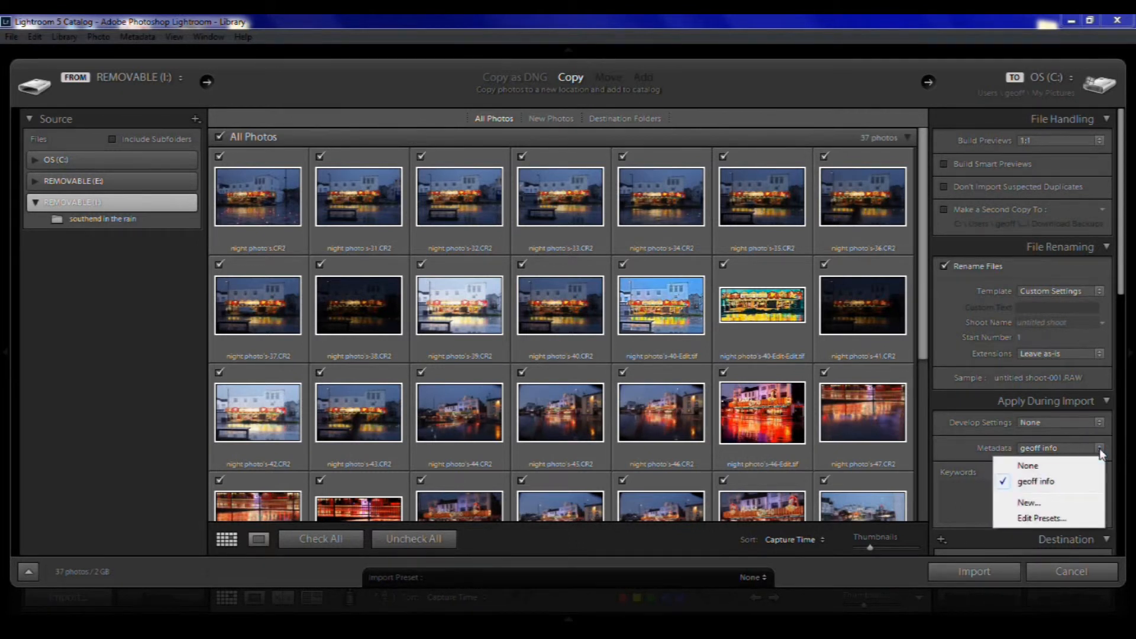
click(1057, 504)
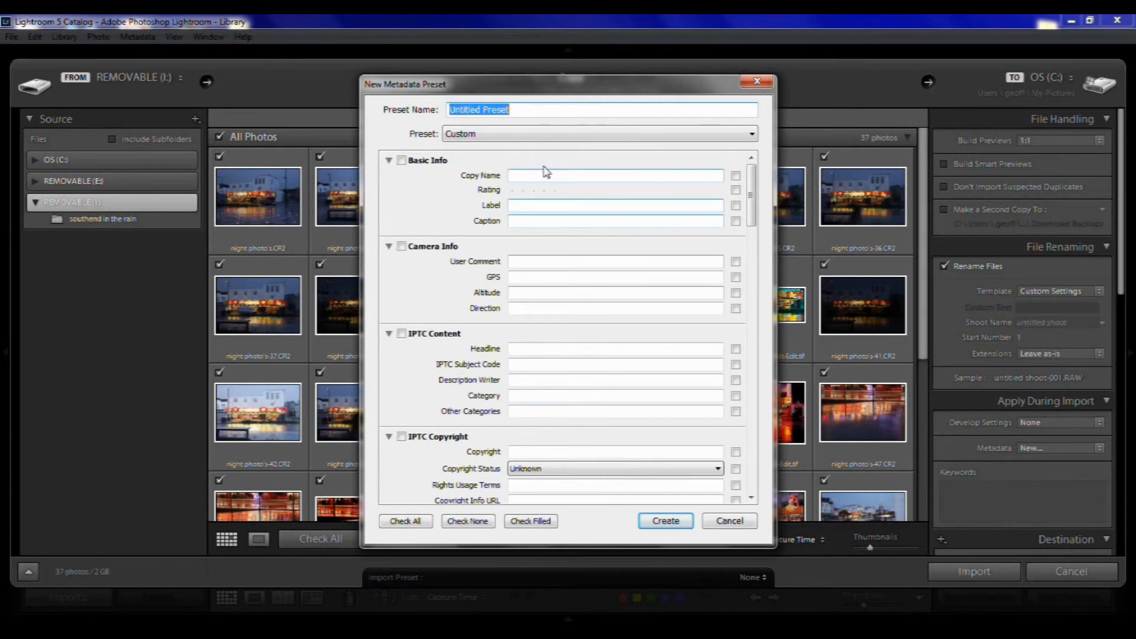
click(729, 522)
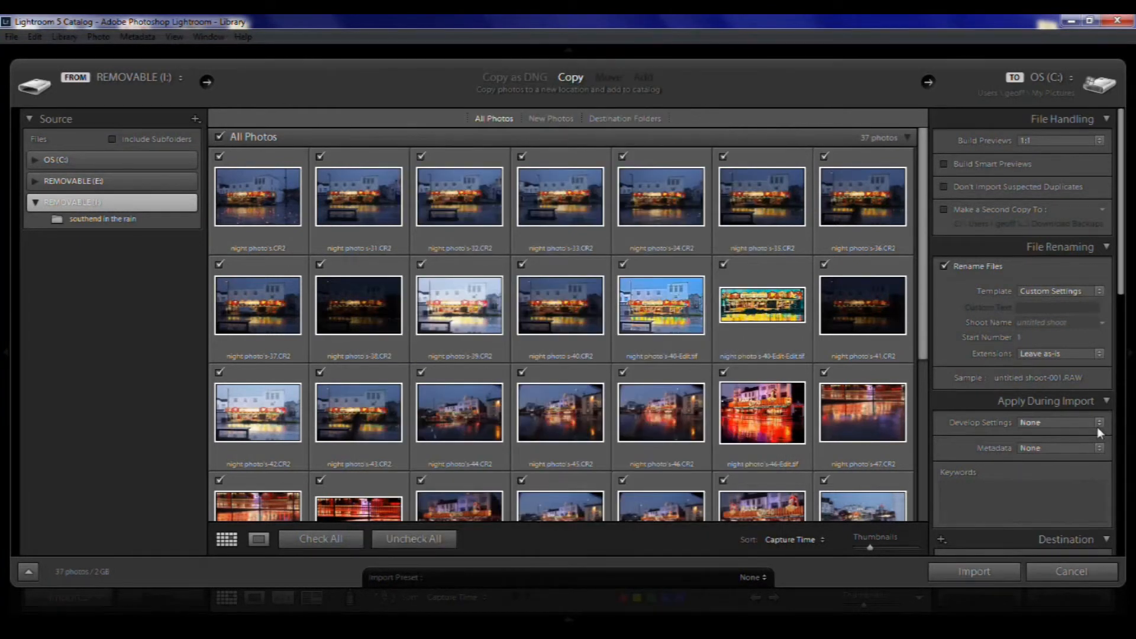
- Apply the existing personal info metadata preset to the photos during import
click(1099, 449)
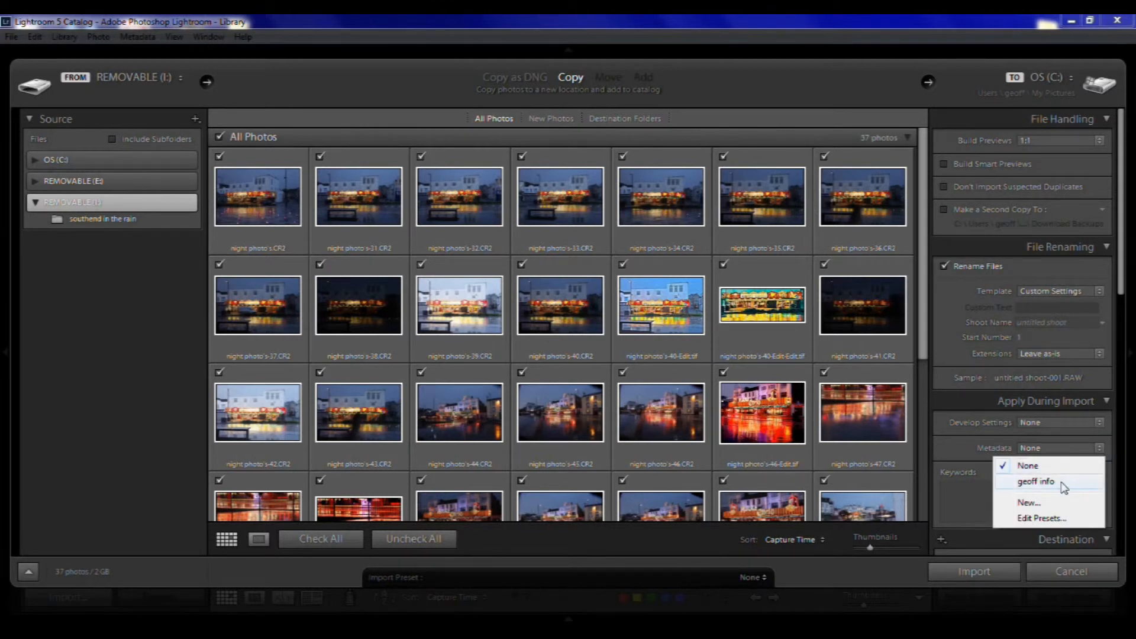
click(1036, 482)
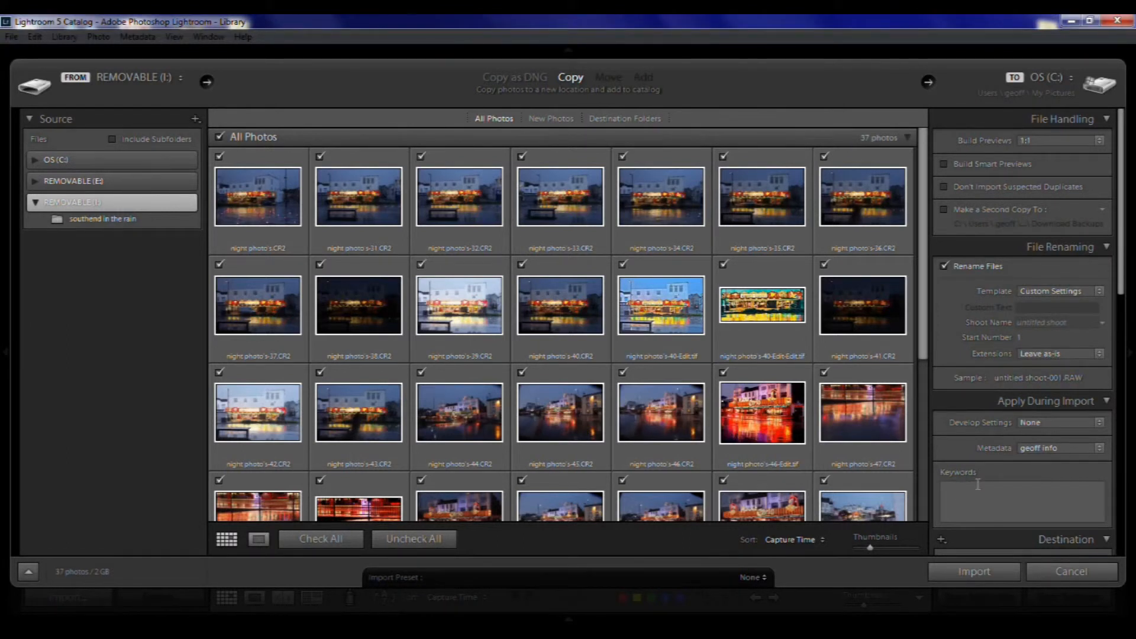
- Keep the destination organized into one folder and put the photos into a subfolder named "southend night photos"
drag(1125, 218, 1127, 371)
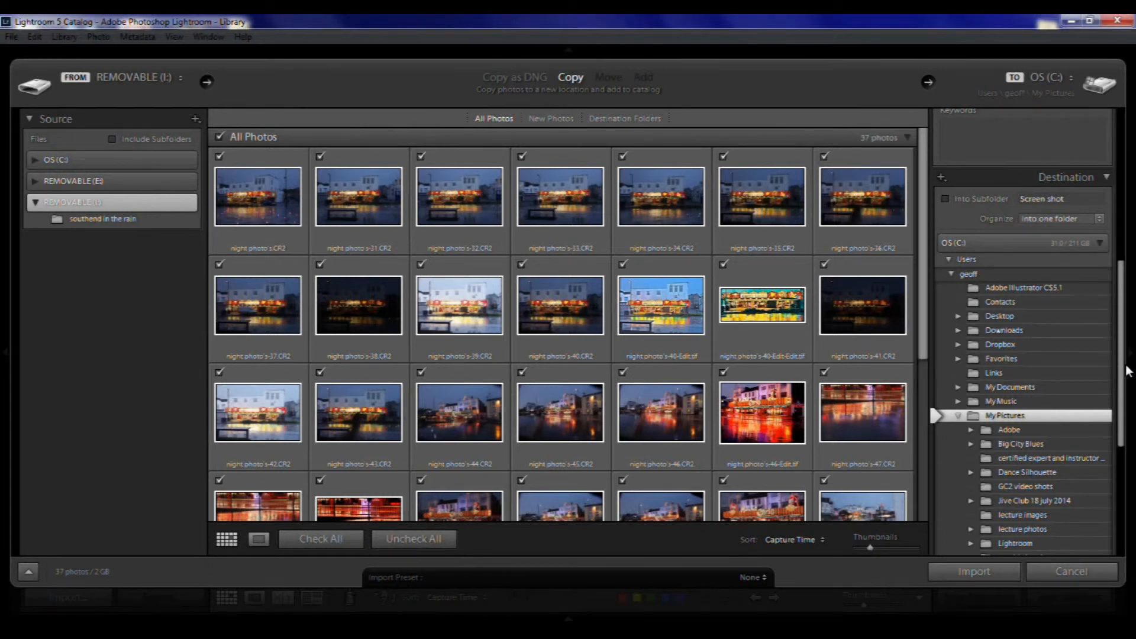
click(1101, 220)
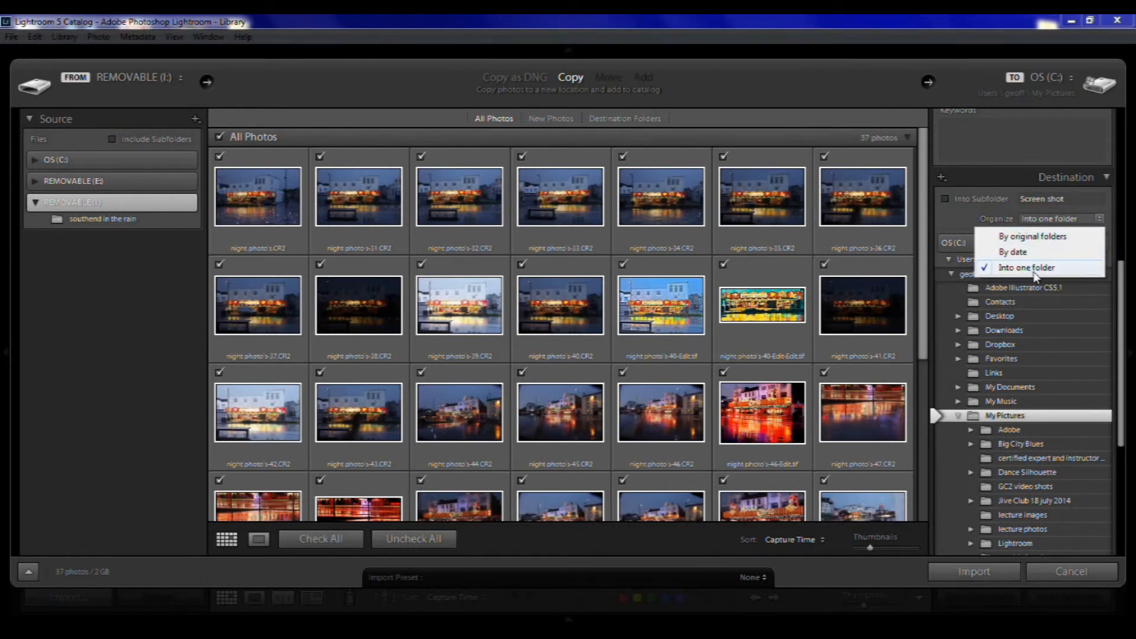
click(1099, 220)
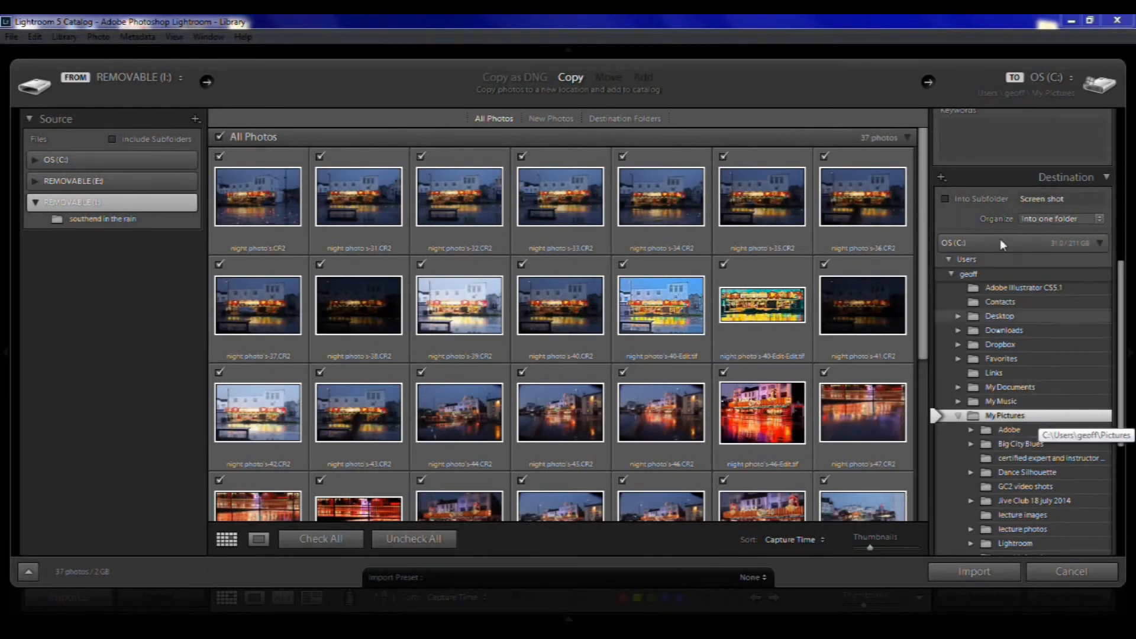
click(945, 199)
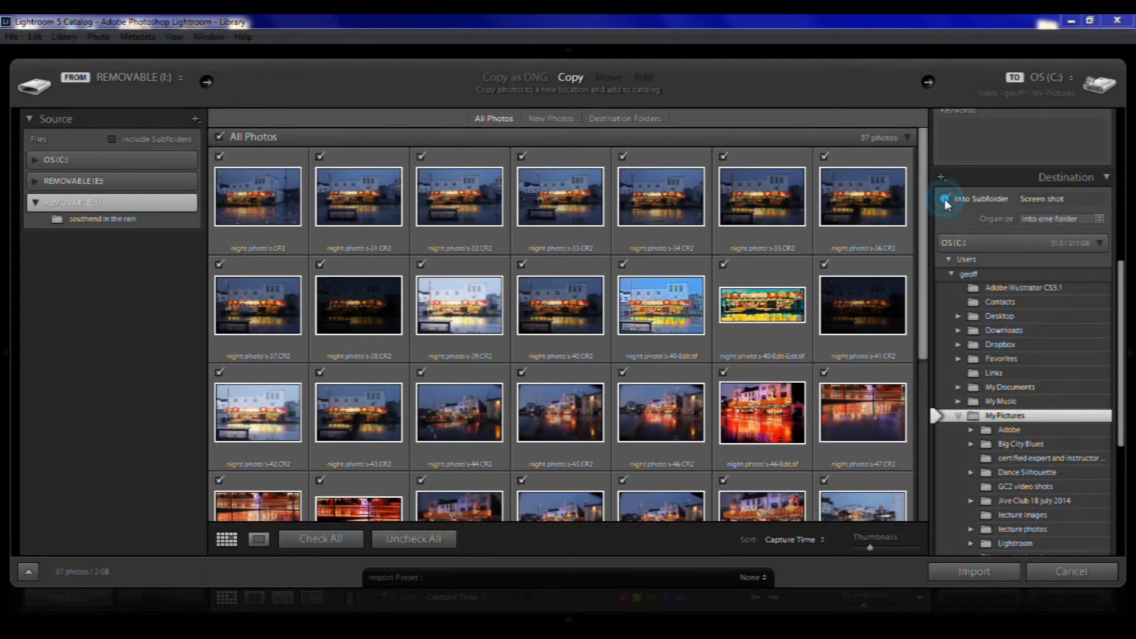
click(1070, 201)
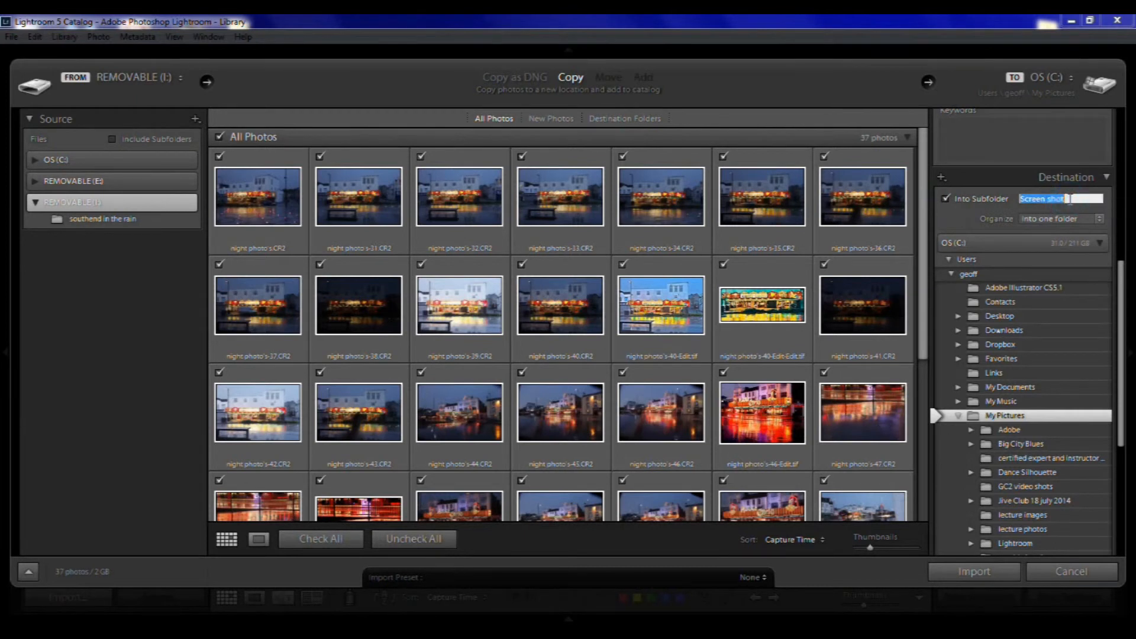
key(BackSpace)
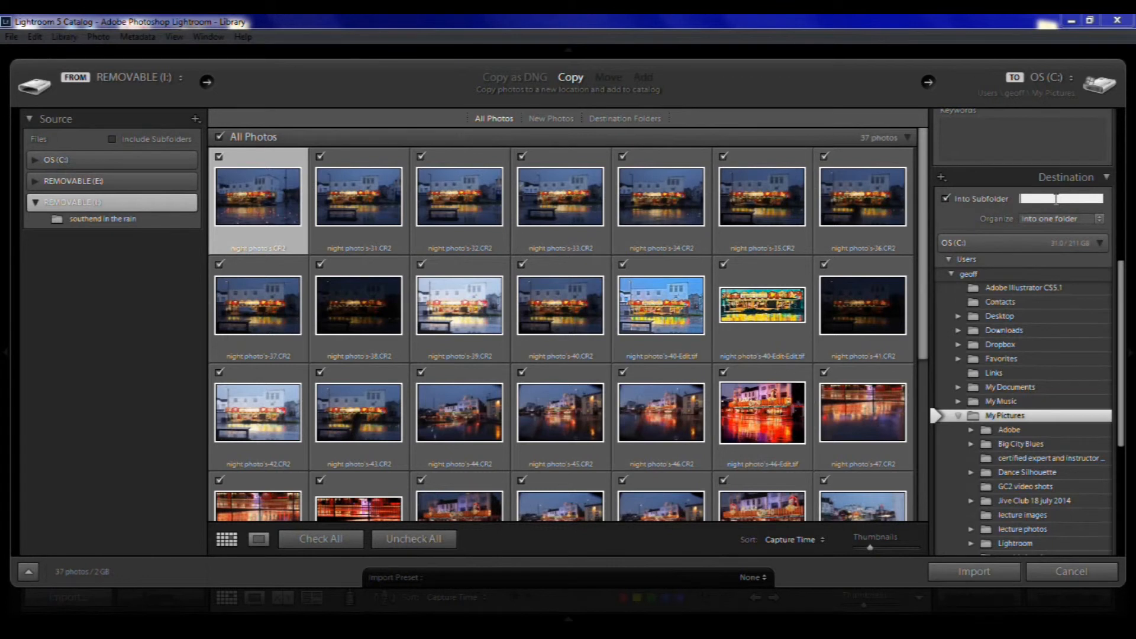
text(southend night photos)
key(Return)
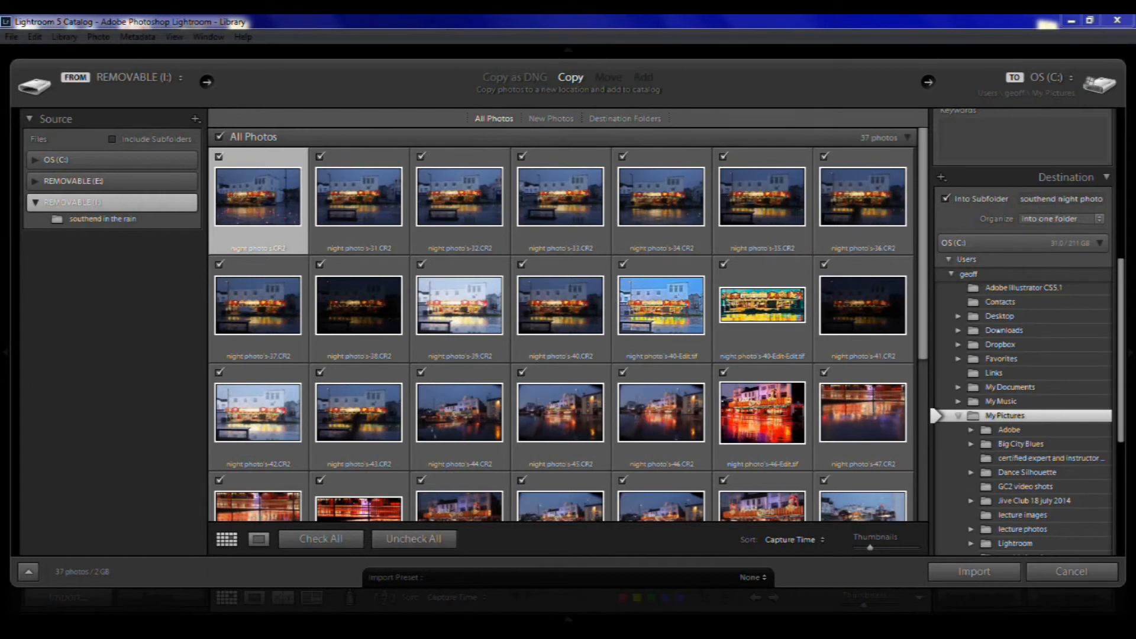
- Import the checked photos and show the imported picture of the red-lit waterfront building in Explorer
drag(1123, 304, 1123, 401)
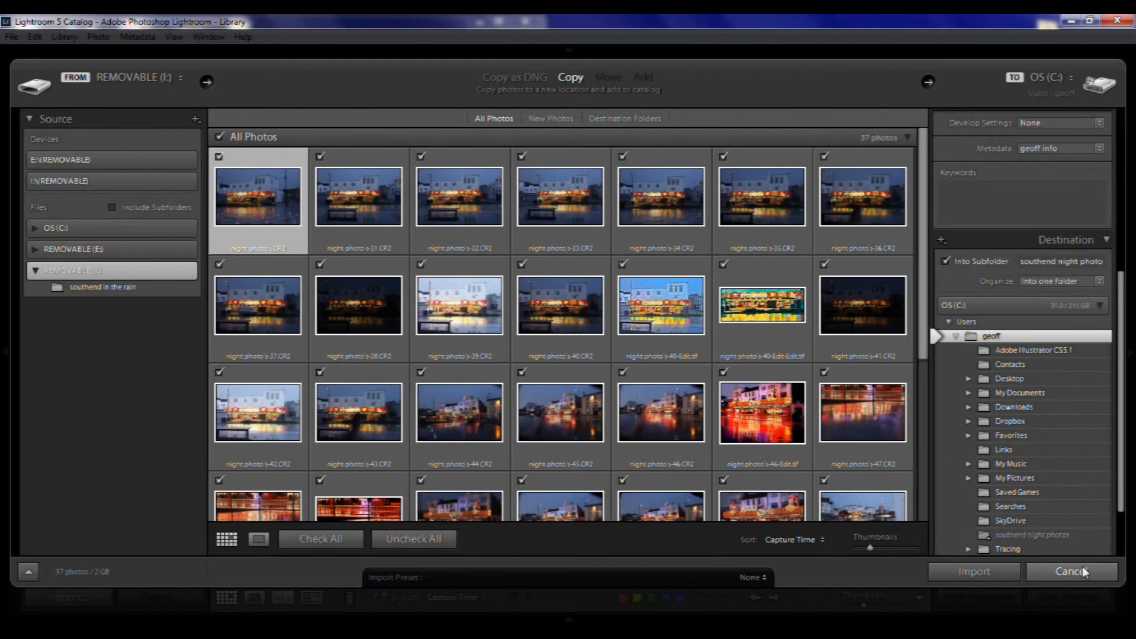
click(973, 571)
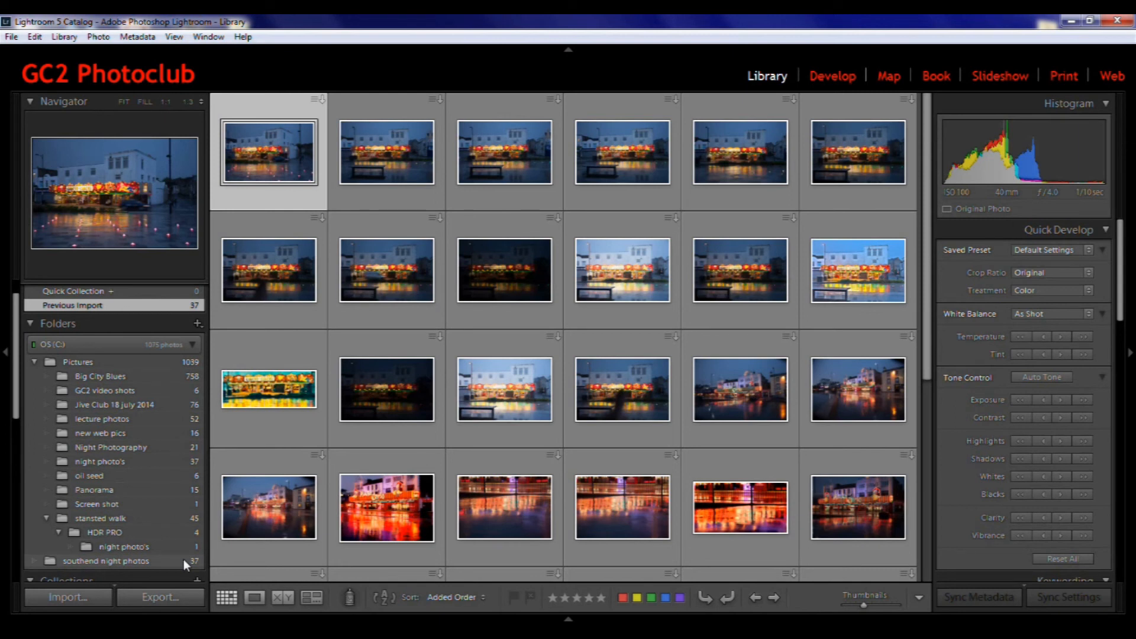
right_click(383, 510)
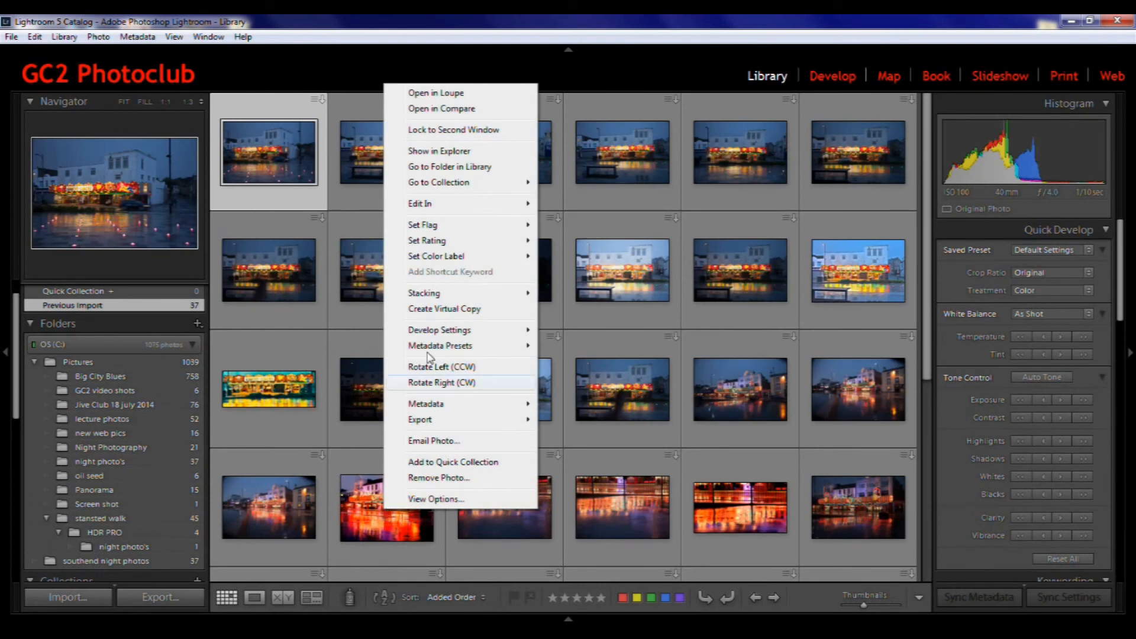
click(450, 151)
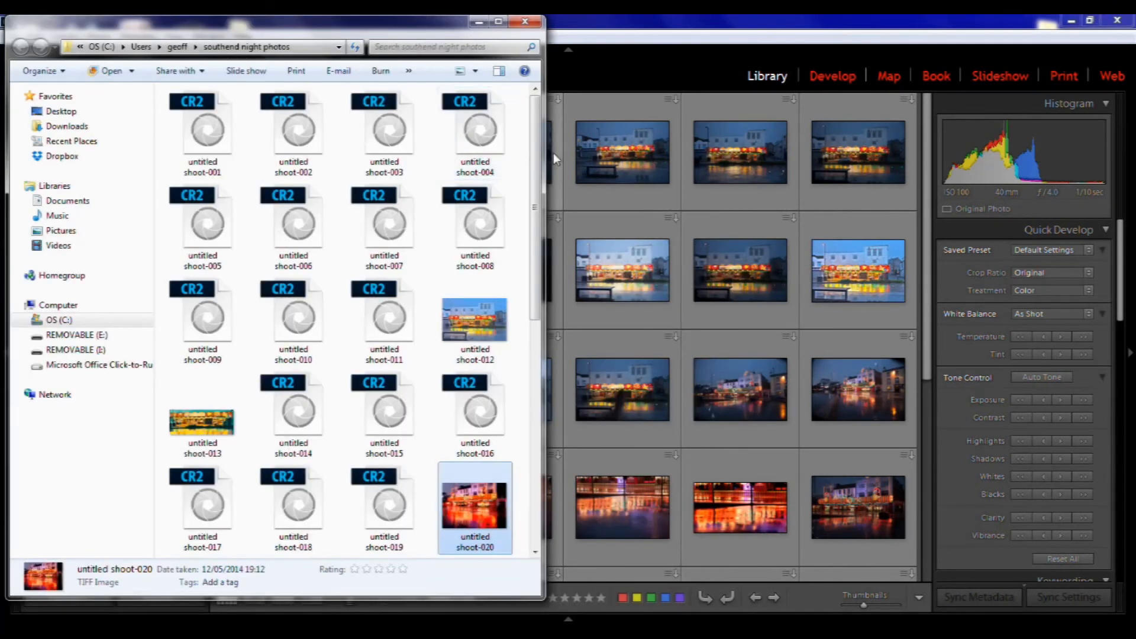